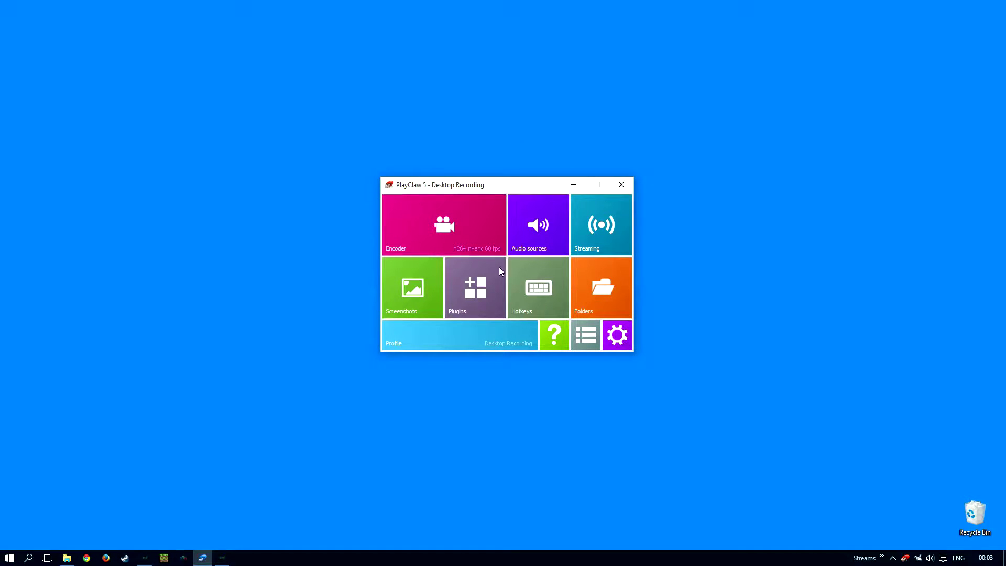
- On the Plugins page, select Capture stat overlay, then the Stopwatch overlay plugin
click(482, 291)
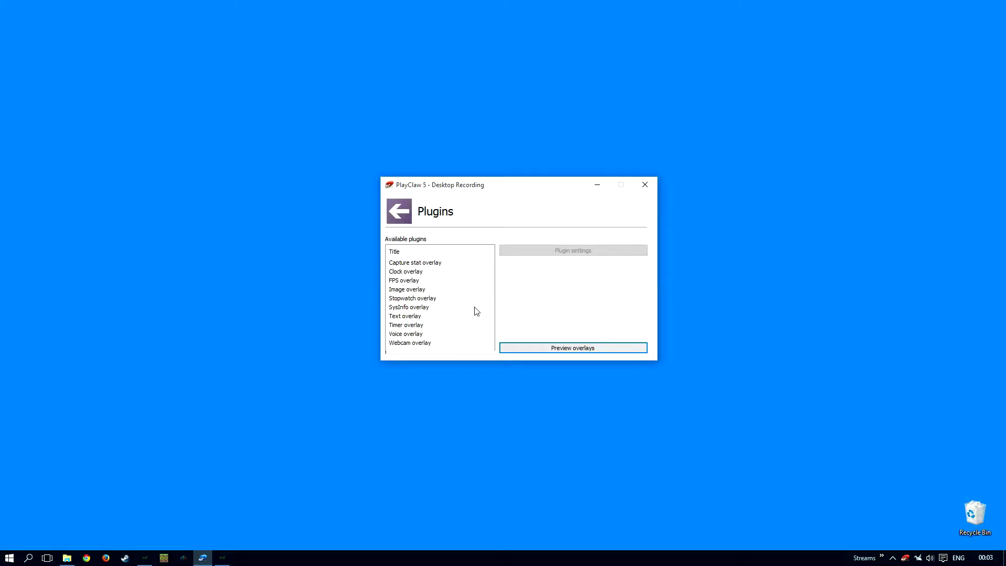
click(416, 263)
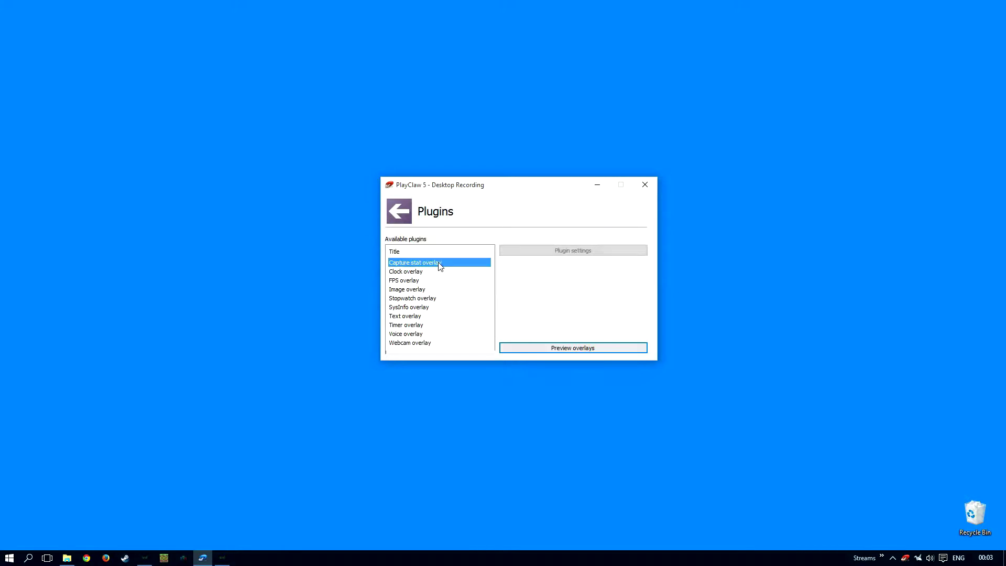
click(434, 299)
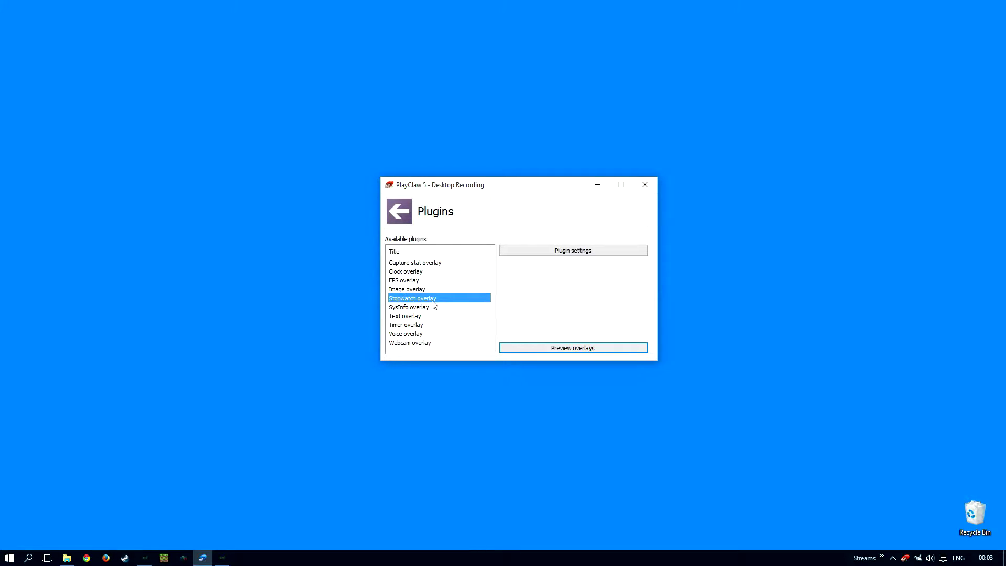
- Open the overlay preview maximized and pan the canvas until the whole layout is visible
click(574, 350)
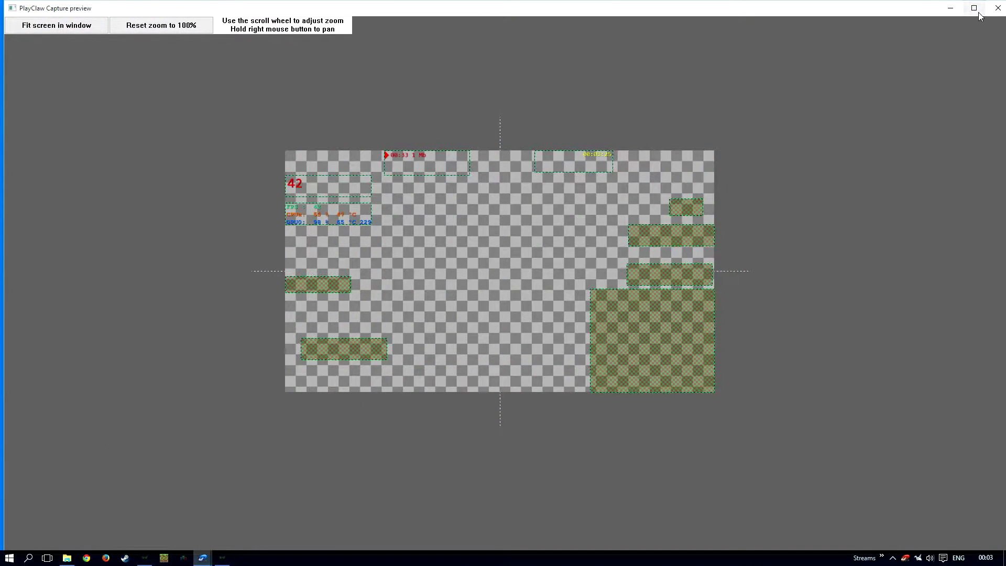
click(975, 9)
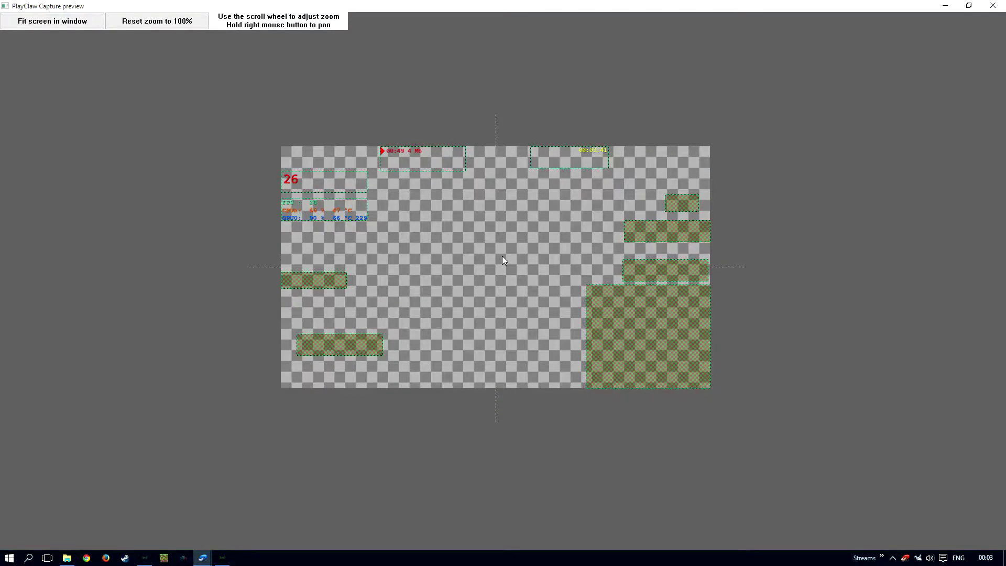
mouse_move(503, 255)
mouse_down()
mouse_move(620, 206)
mouse_move(491, 256)
mouse_up()
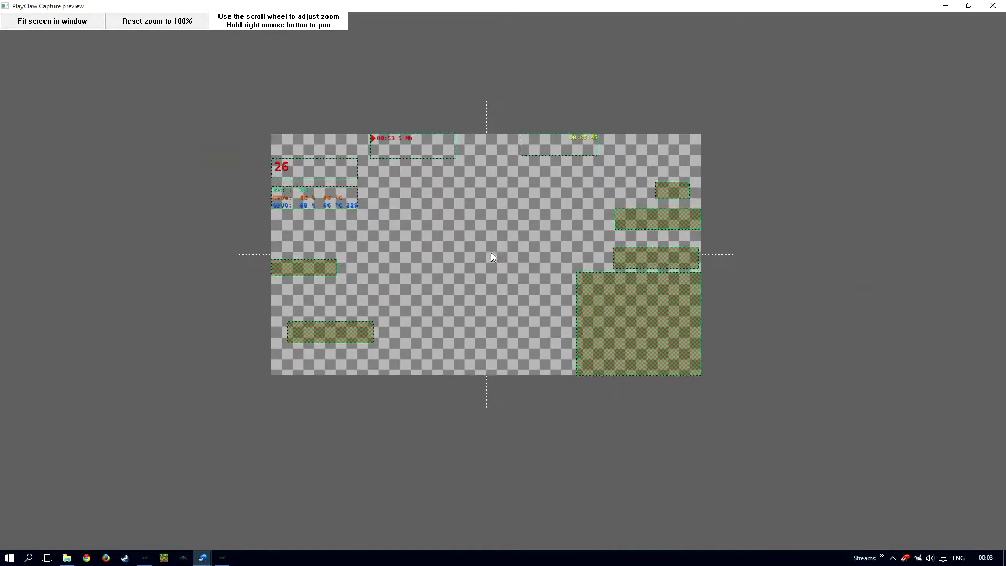
scroll(492, 256, up, 1)
scroll(483, 265, up, 2)
scroll(484, 264, up, 1)
scroll(481, 268, up, 1)
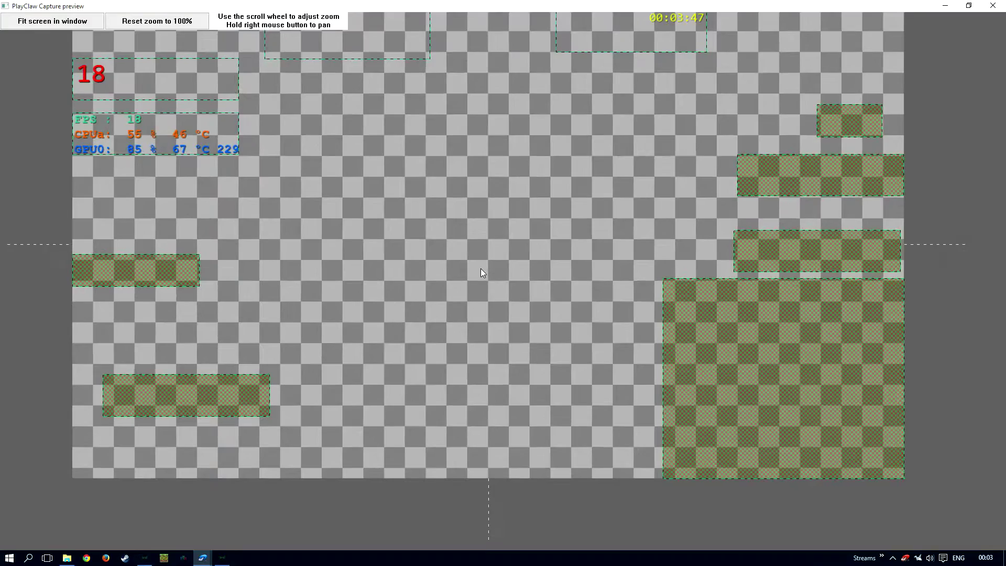
mouse_move(480, 269)
mouse_down()
mouse_move(577, 250)
mouse_move(518, 249)
mouse_up()
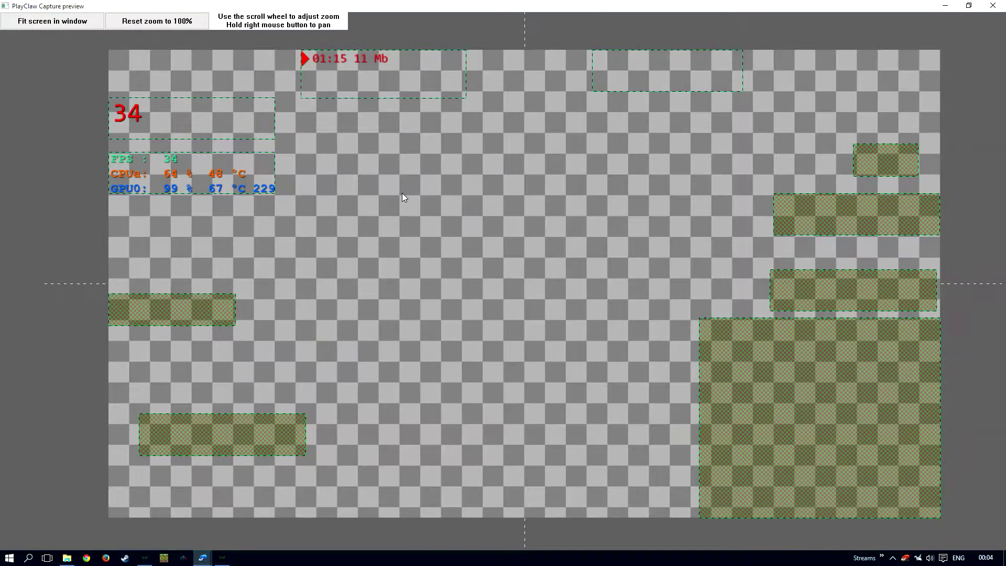
mouse_move(347, 36)
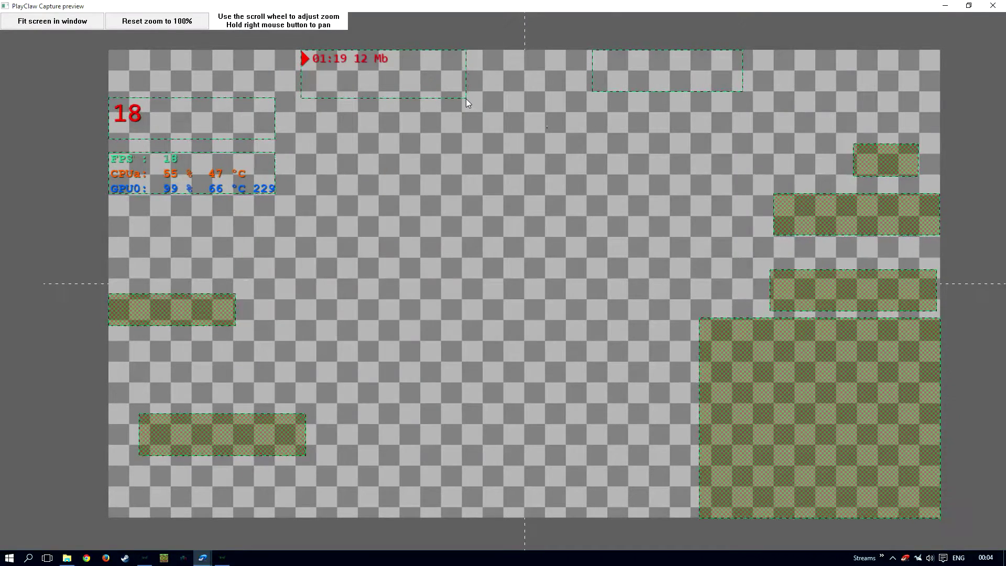
- Enlarge the Capture stat overlay box slightly and drop it back at the canvas top edge
drag(466, 98, 470, 101)
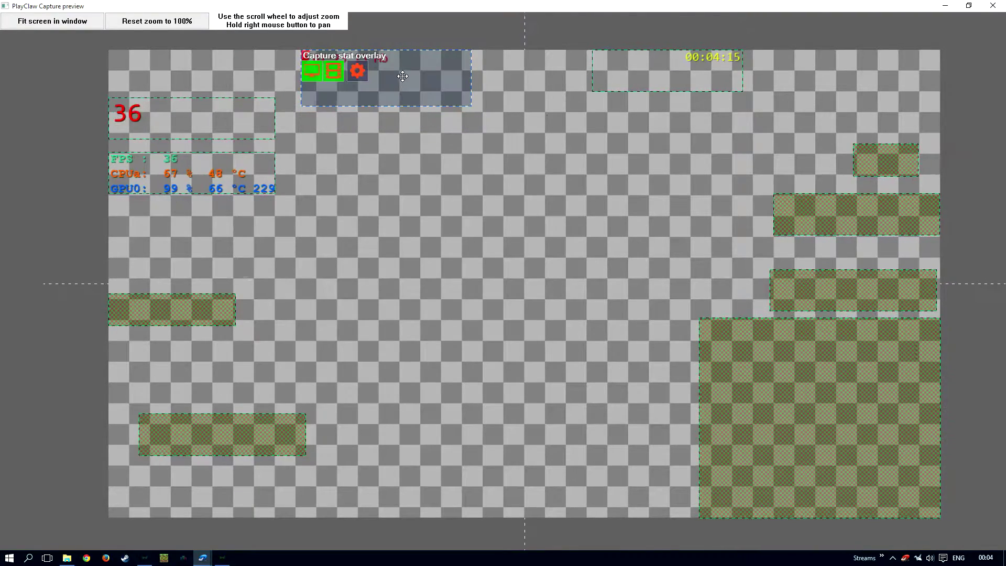
mouse_move(394, 75)
mouse_down()
mouse_move(423, 108)
mouse_move(402, 75)
mouse_move(406, 98)
mouse_move(365, 116)
mouse_up()
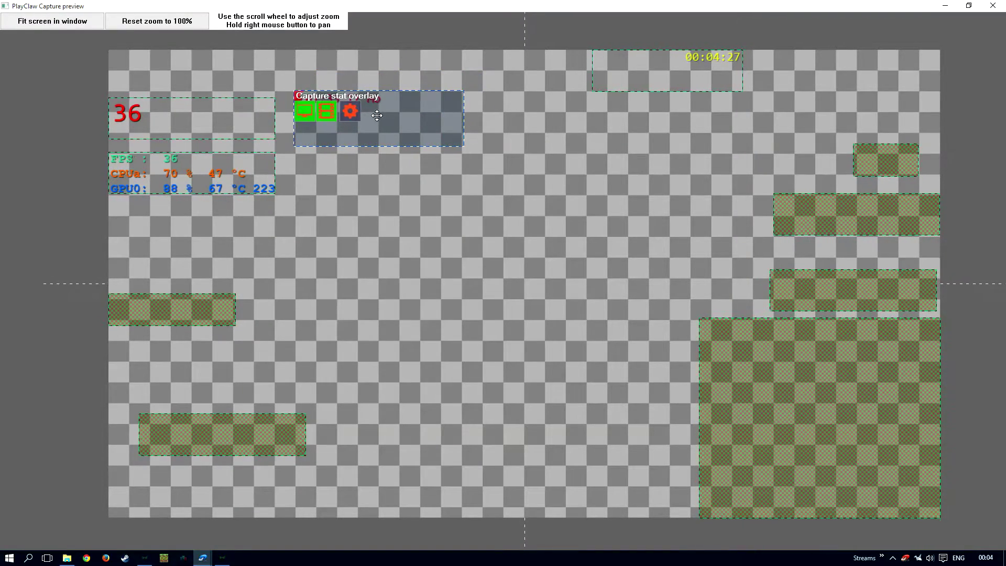
mouse_move(371, 116)
mouse_down()
mouse_move(414, 116)
mouse_move(461, 57)
mouse_up()
scroll(462, 148, down, 3)
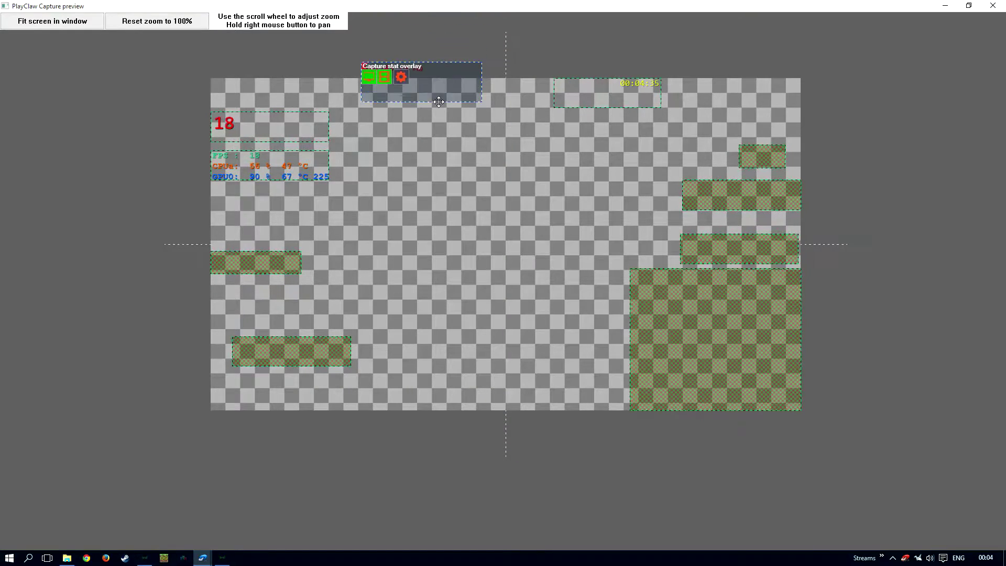
drag(450, 46, 444, 107)
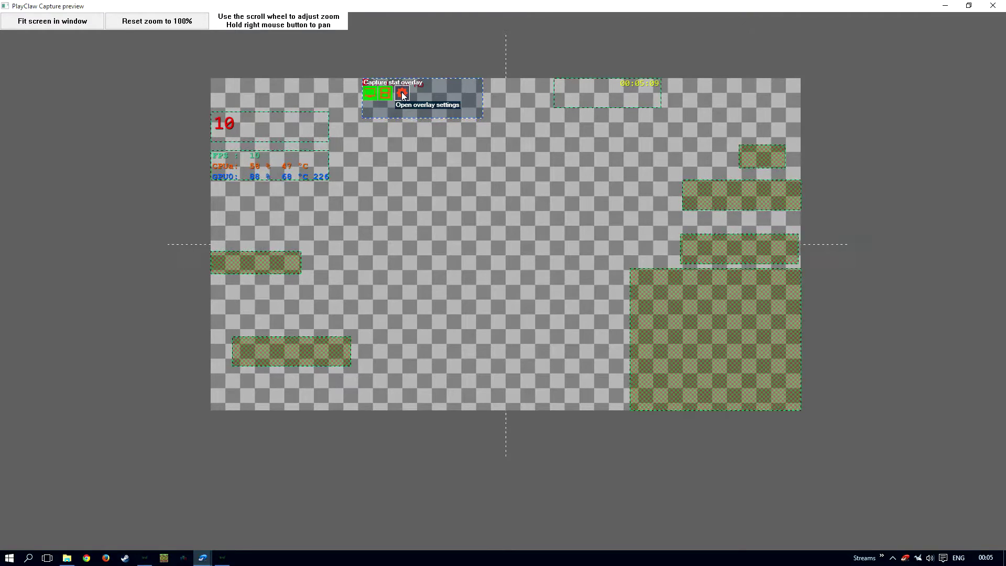
click(403, 94)
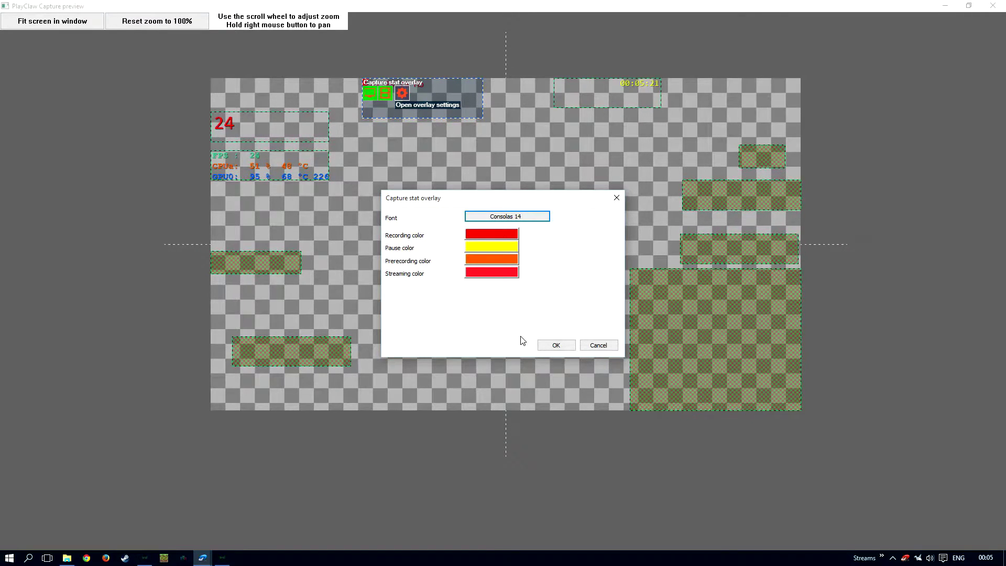
click(556, 348)
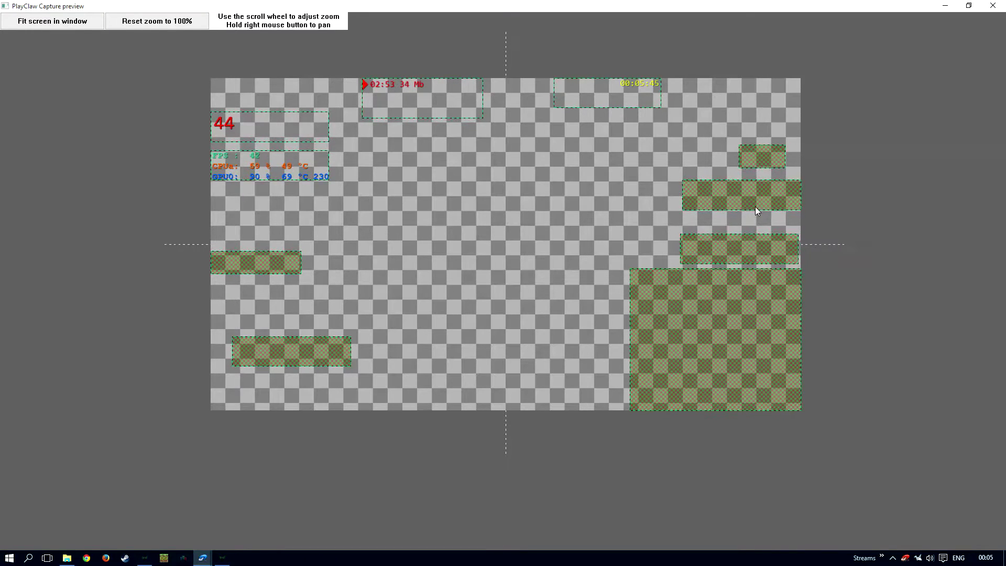
mouse_move(762, 157)
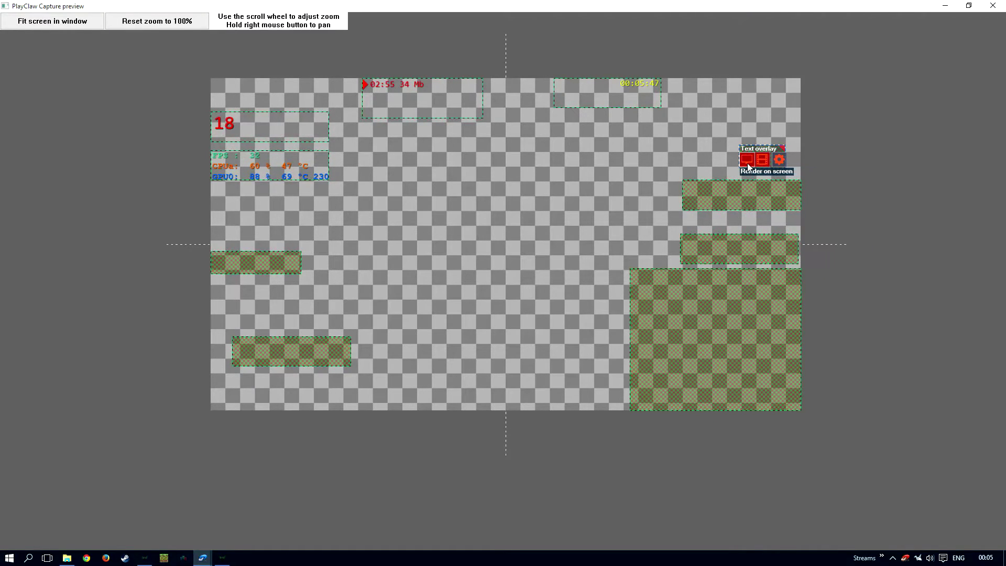
click(747, 163)
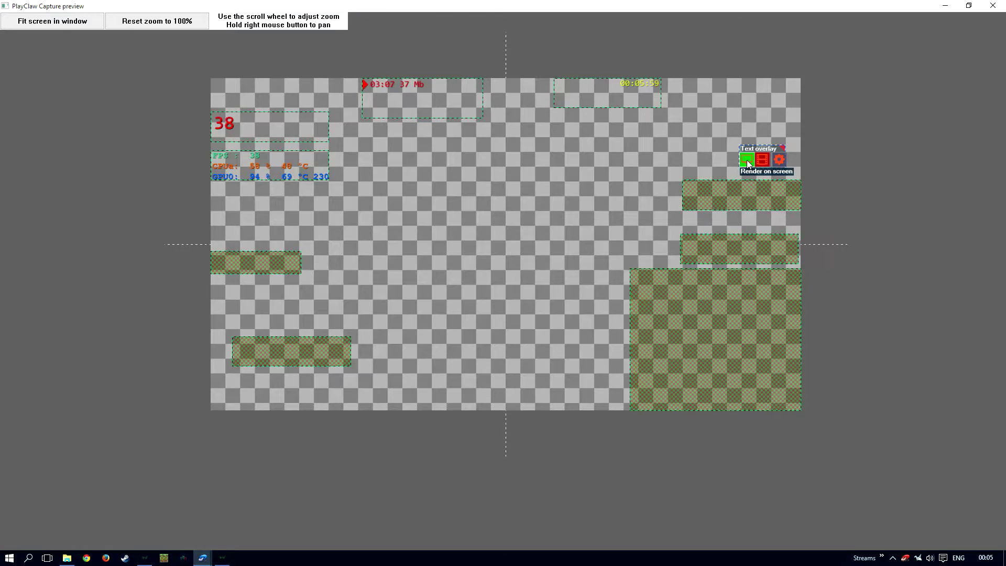
click(749, 161)
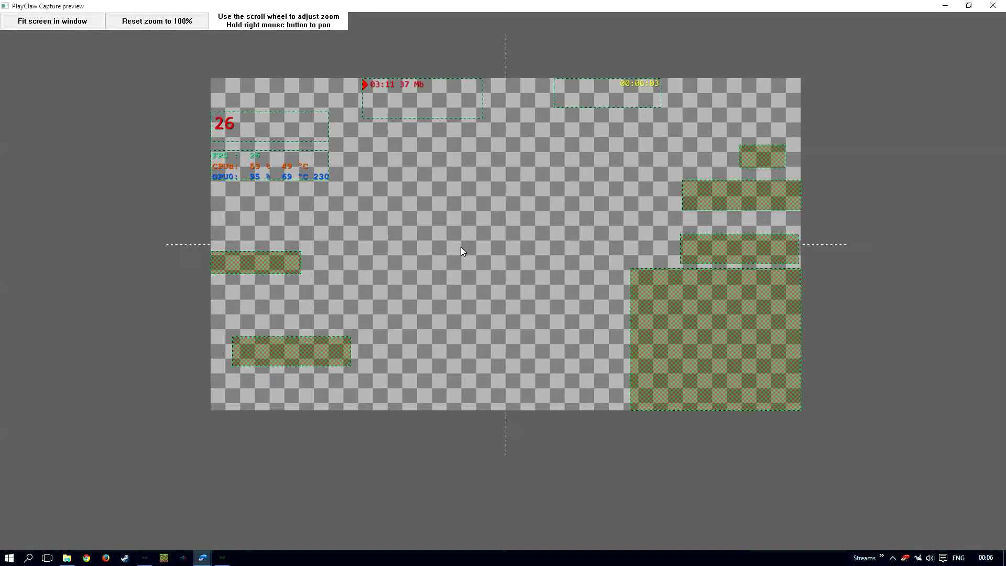
- Switch to the running Elite Dangerous game, docked at Horowitz Hub
click(222, 560)
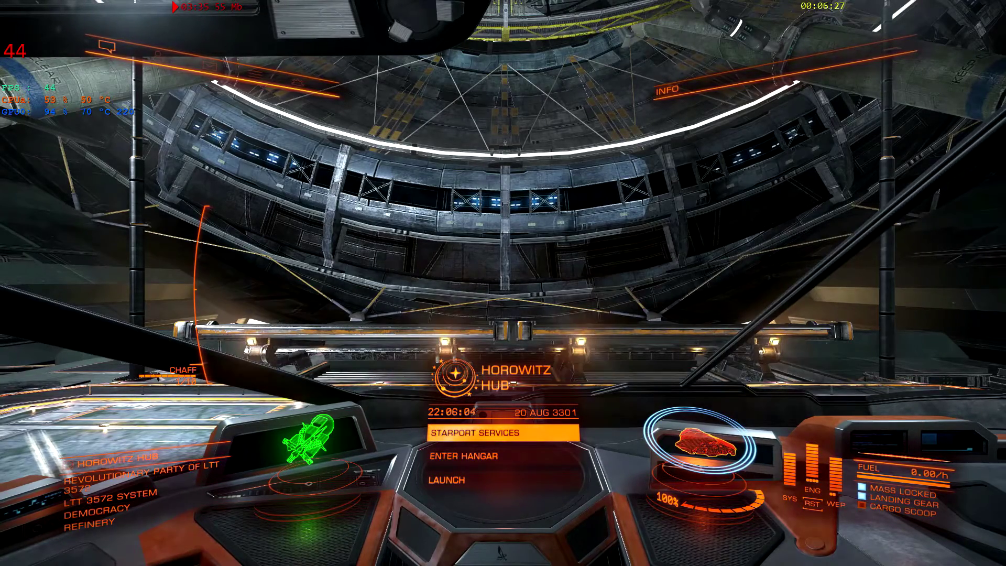
- Over the game scene, move the SysInfo and FPS overlays lower and Capture stat to top centre
key(alt+Tab)
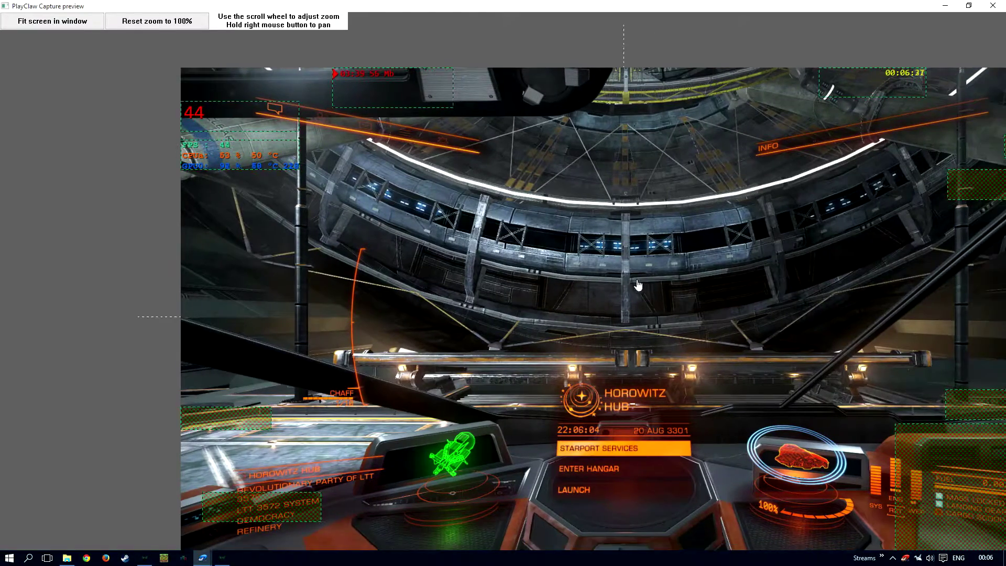
drag(698, 296, 572, 266)
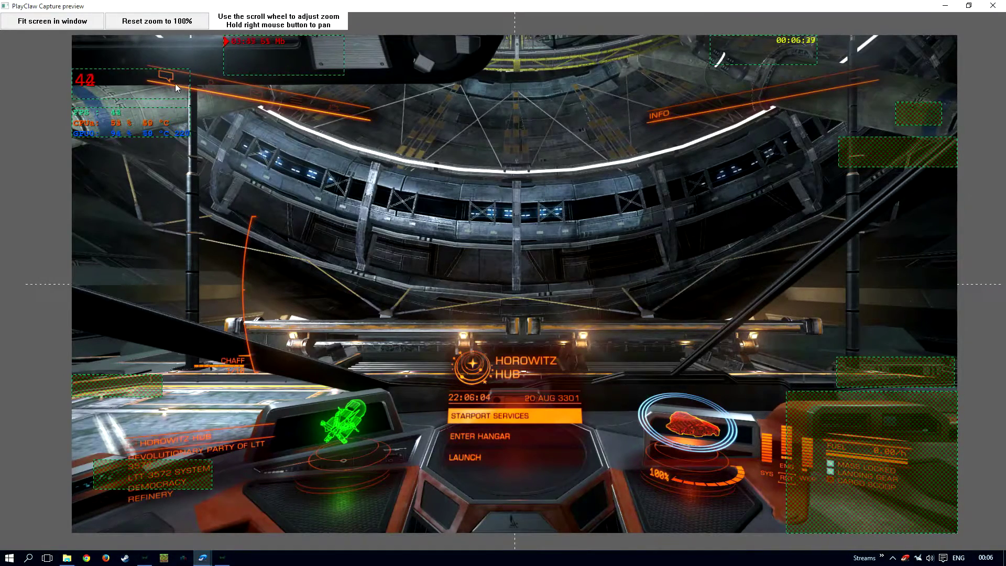
drag(171, 114, 177, 190)
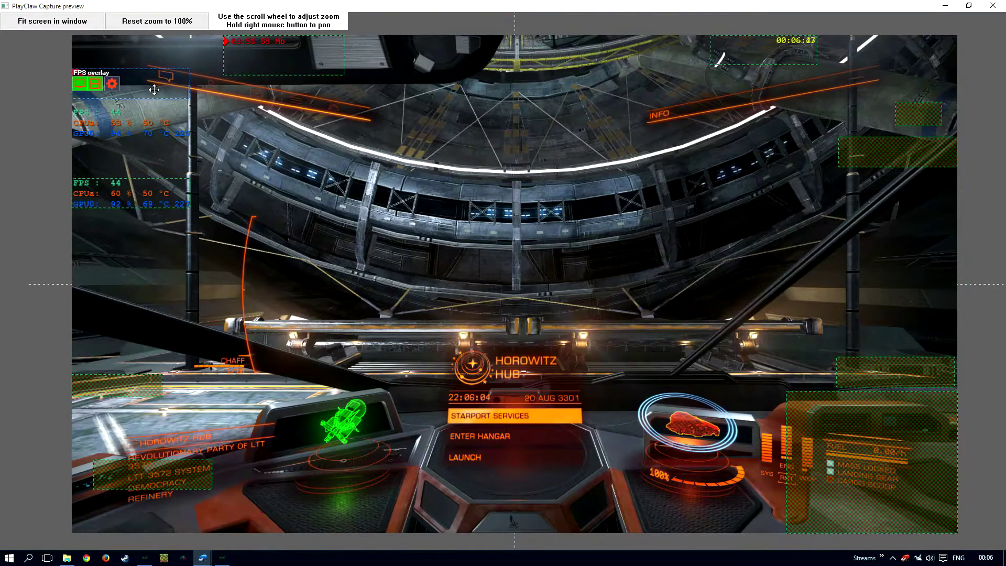
drag(154, 85, 155, 119)
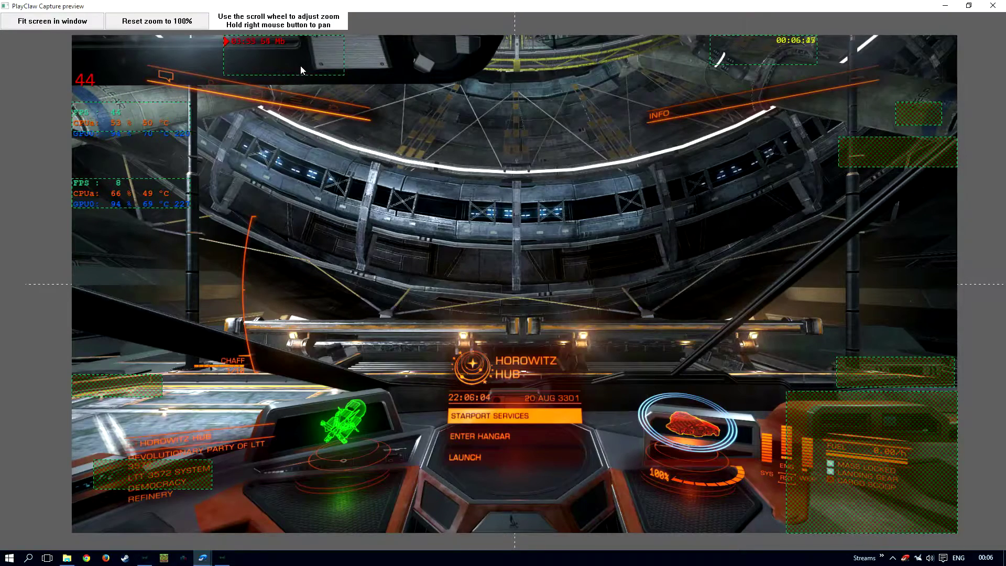
mouse_move(283, 54)
mouse_down()
mouse_move(503, 64)
mouse_move(592, 55)
mouse_up()
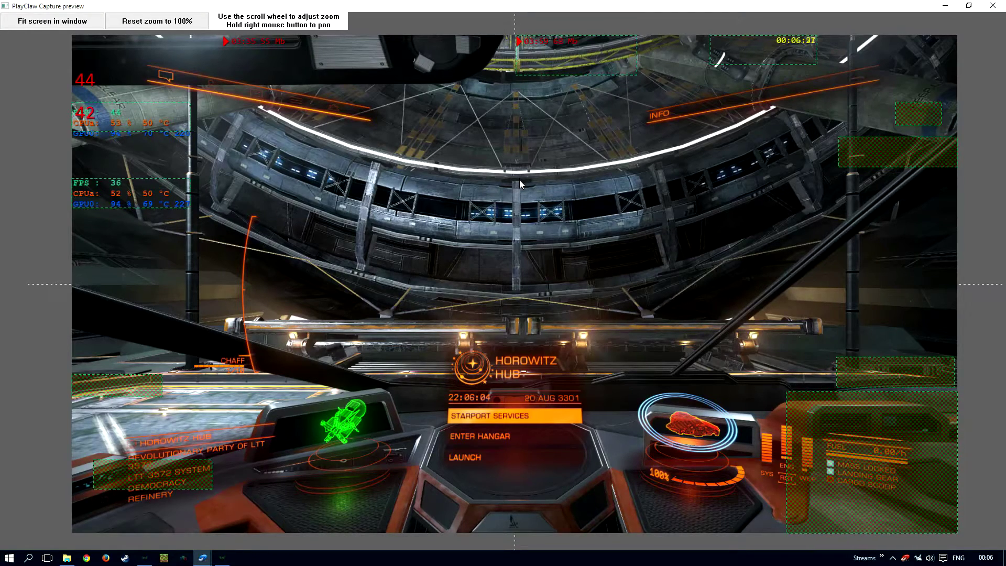
- Switch back to Elite Dangerous to check the repositioned overlays in the cockpit
click(222, 558)
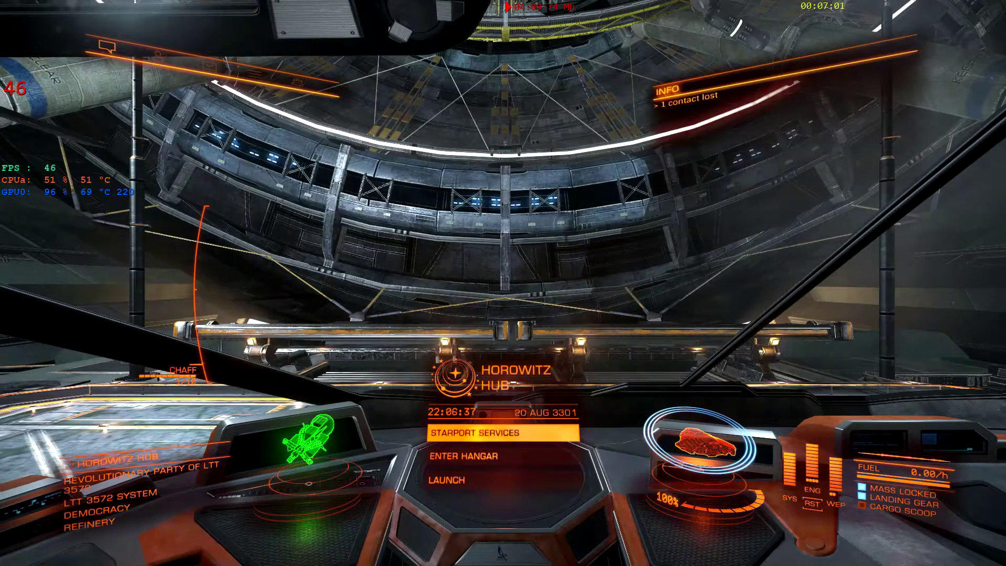
- In the game-scene preview, leave the Clock overlay in place and drag Voice to the lower left
key(alt+Tab)
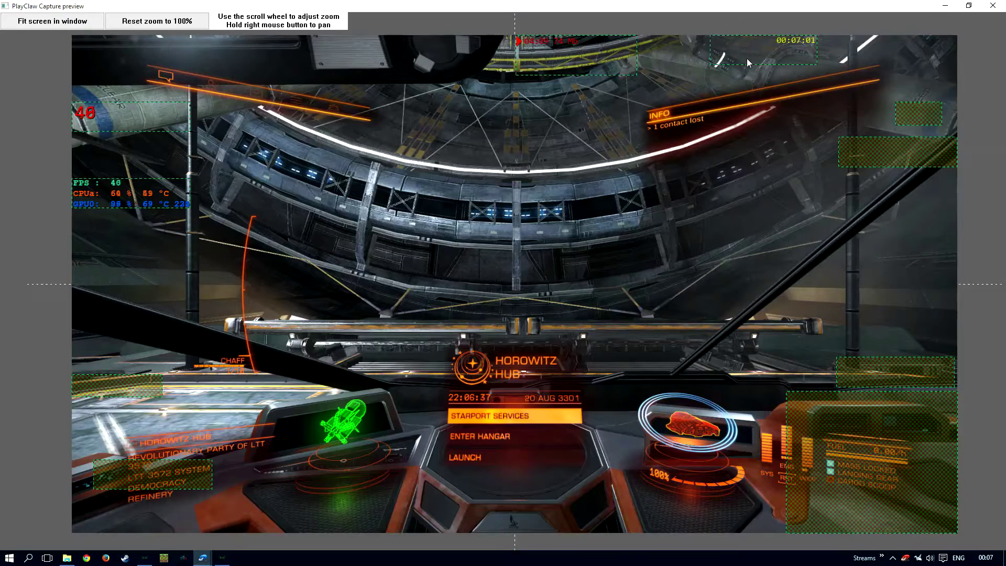
mouse_move(810, 51)
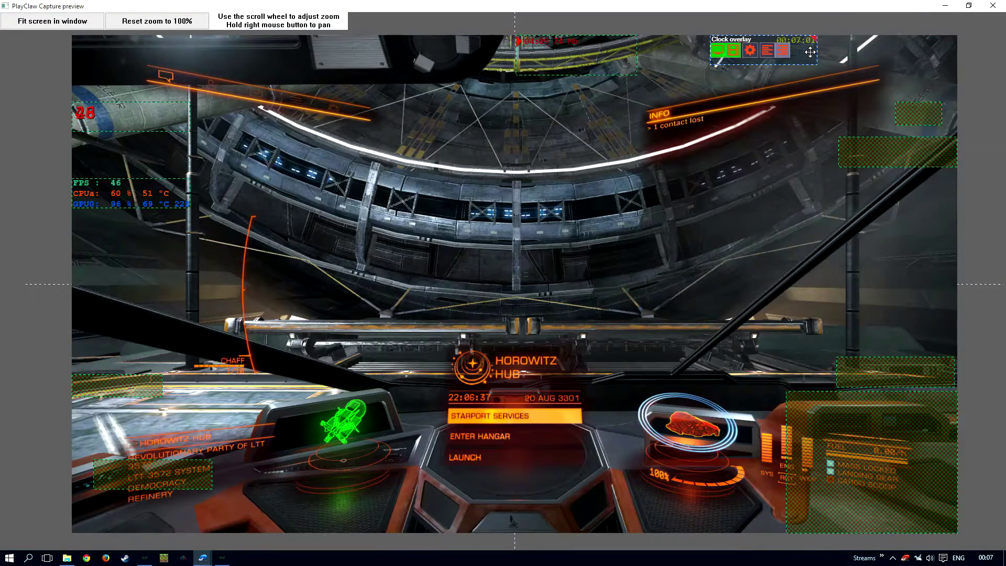
mouse_move(764, 51)
drag(811, 62, 809, 57)
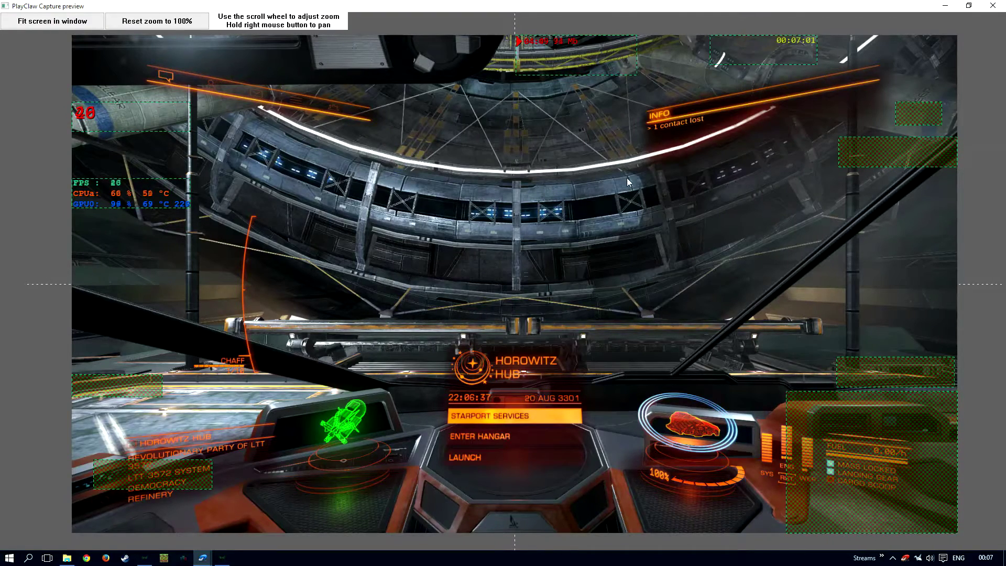
mouse_move(155, 474)
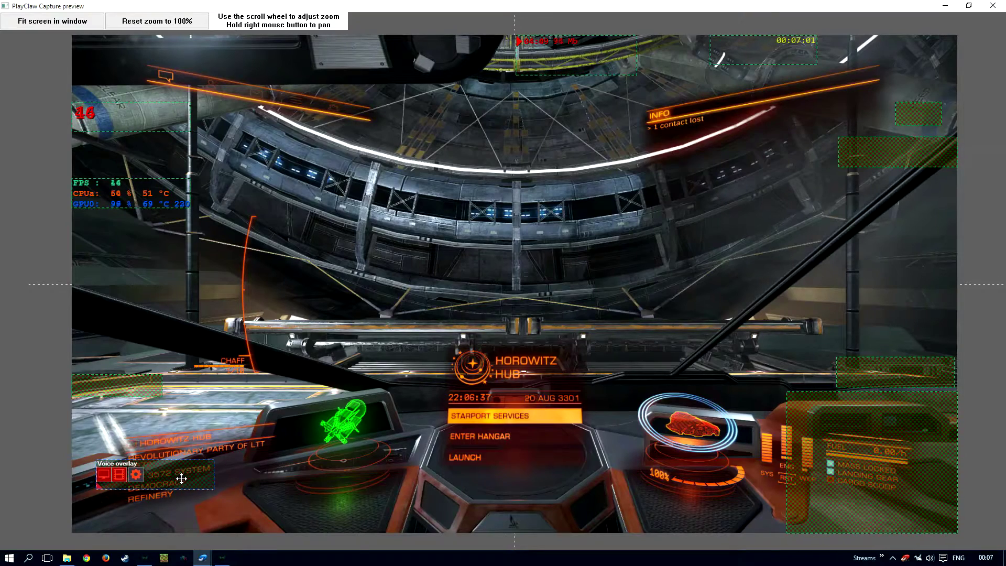
drag(144, 482, 187, 460)
mouse_move(299, 398)
mouse_down()
mouse_move(704, 162)
mouse_move(731, 158)
mouse_up()
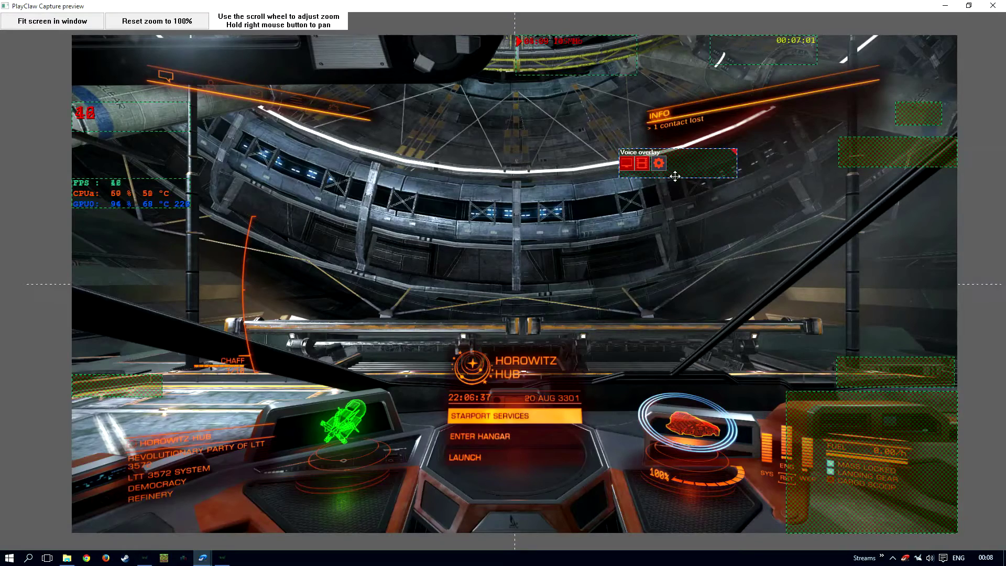
drag(700, 163, 514, 252)
drag(388, 328, 148, 435)
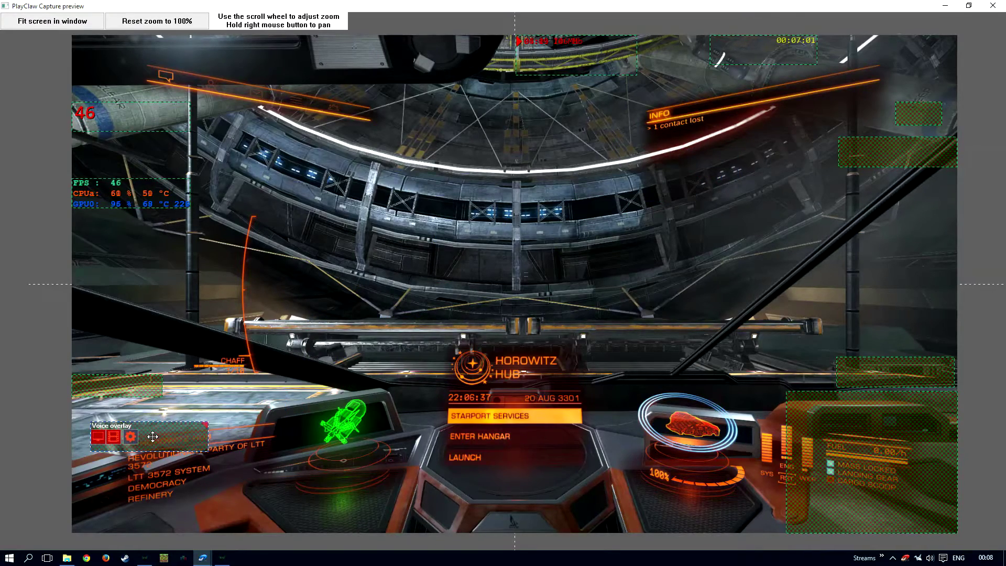
- Close the Capture preview window and go back from Plugins to the main tile menu
click(992, 6)
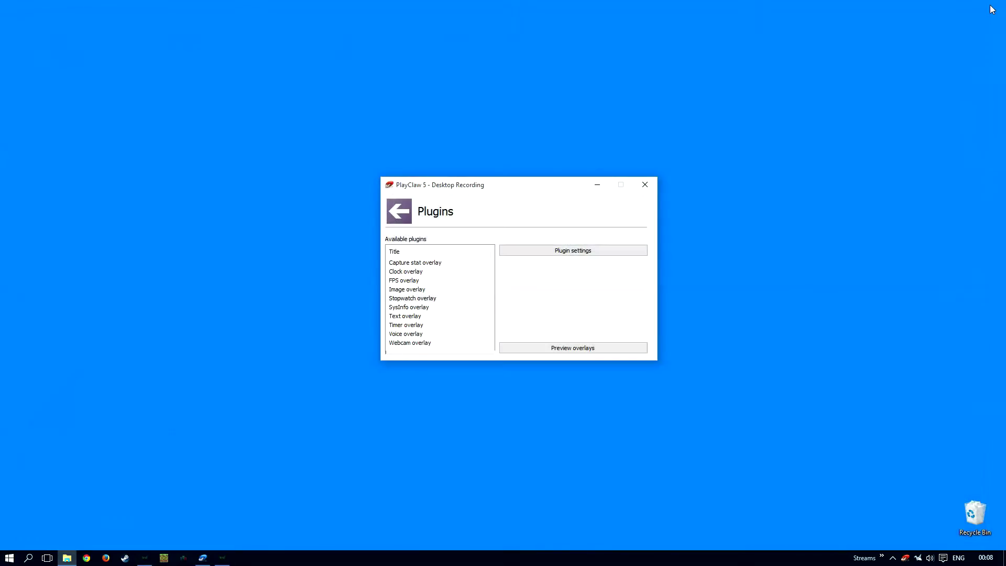
click(398, 211)
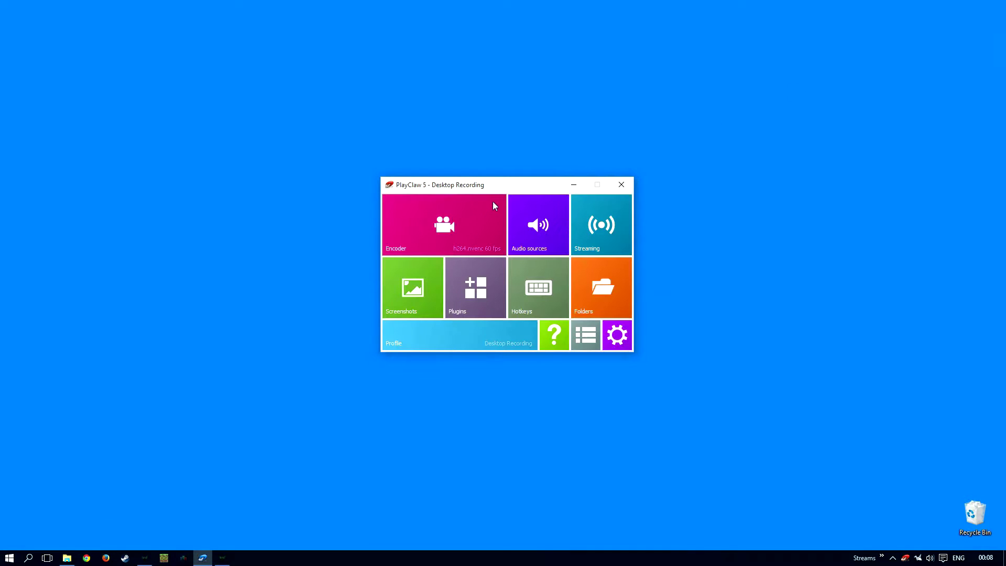